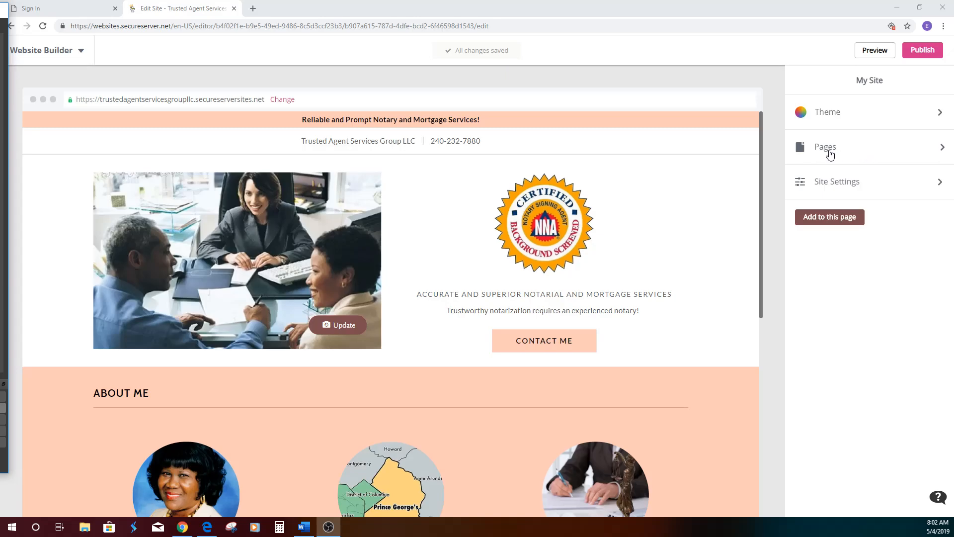
- Create a new page titled "Notary Public" that is shown in both the navigation and the footer
{"action": "left_click", "coordinate": [830, 154]}
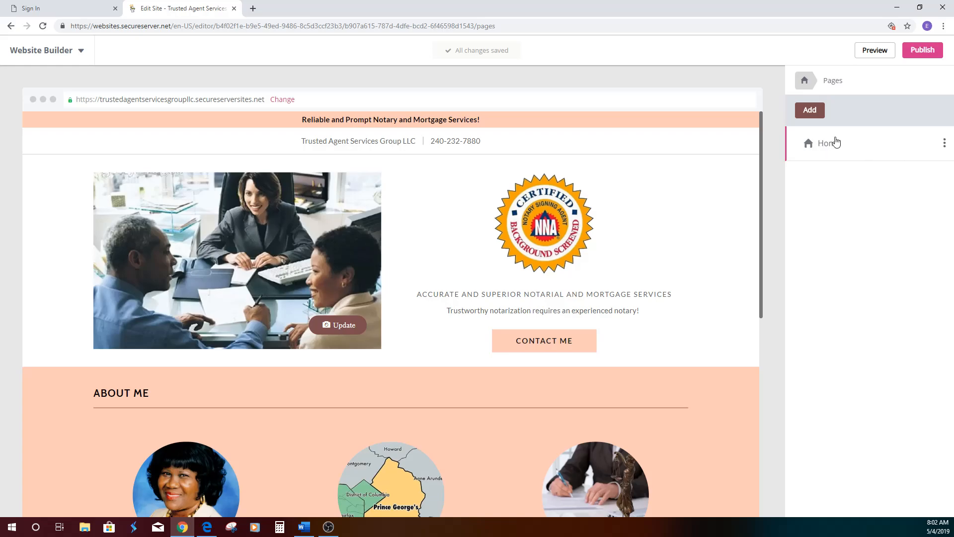
{"action": "left_click", "coordinate": [809, 111]}
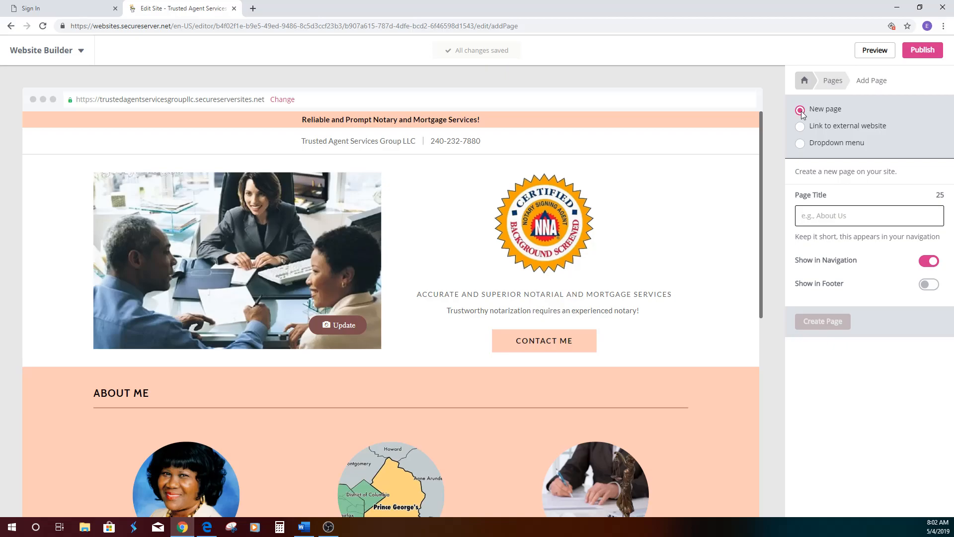
{"action": "left_click", "coordinate": [826, 209]}
{"action": "type", "text": "Notary Public"}
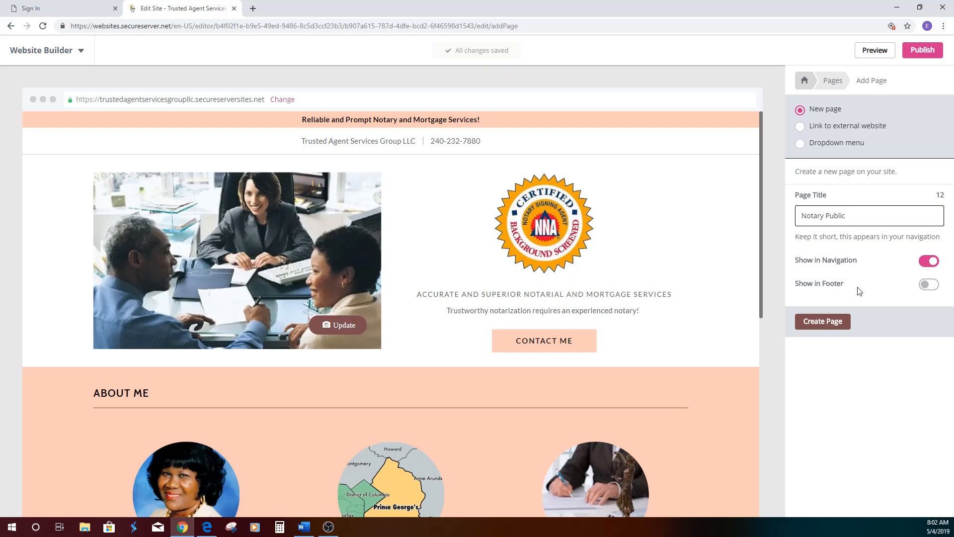
{"action": "left_click", "coordinate": [933, 286]}
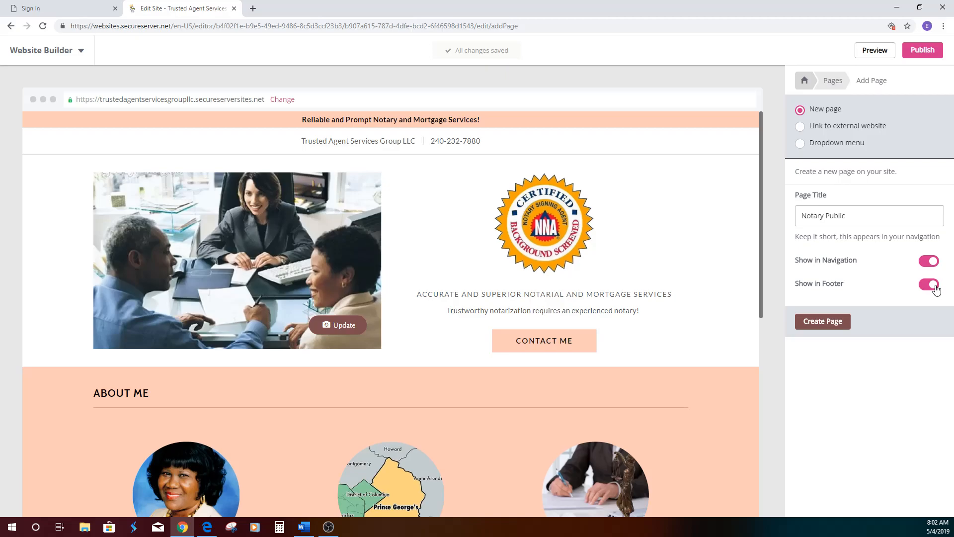
{"action": "left_click", "coordinate": [823, 322]}
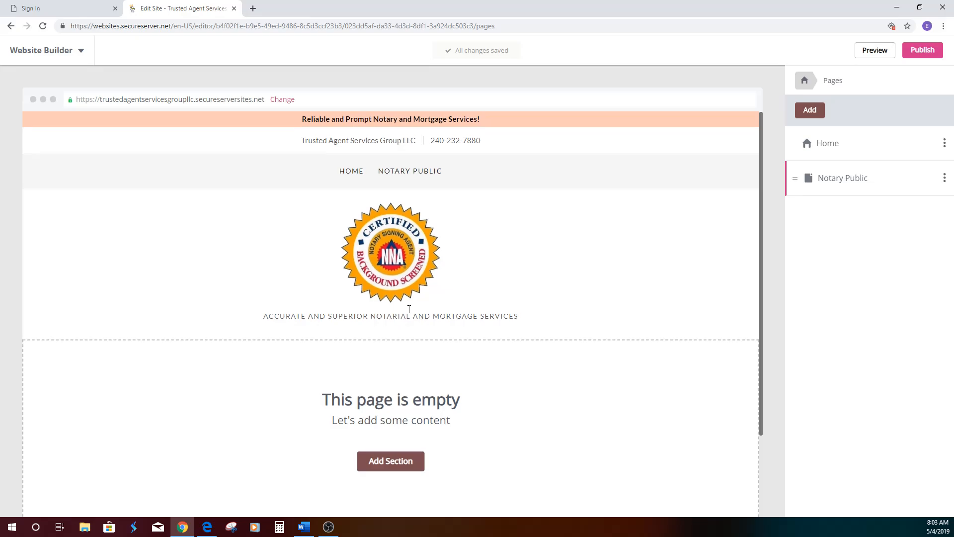
- Turn on Show in Footer in the Home page's settings and save the change
{"action": "scroll", "coordinate": [441, 313], "scroll_direction": "down", "scroll_amount": 2}
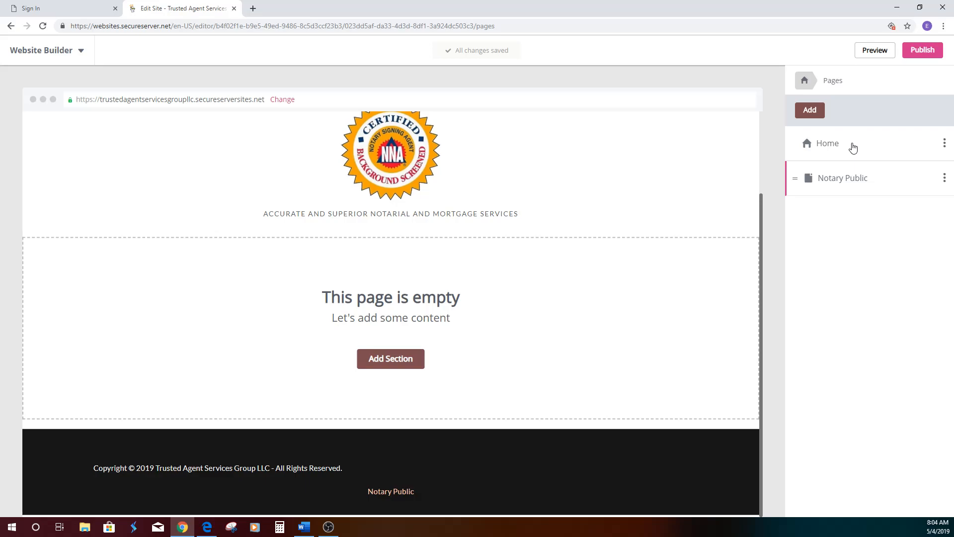
{"action": "left_click", "coordinate": [945, 144]}
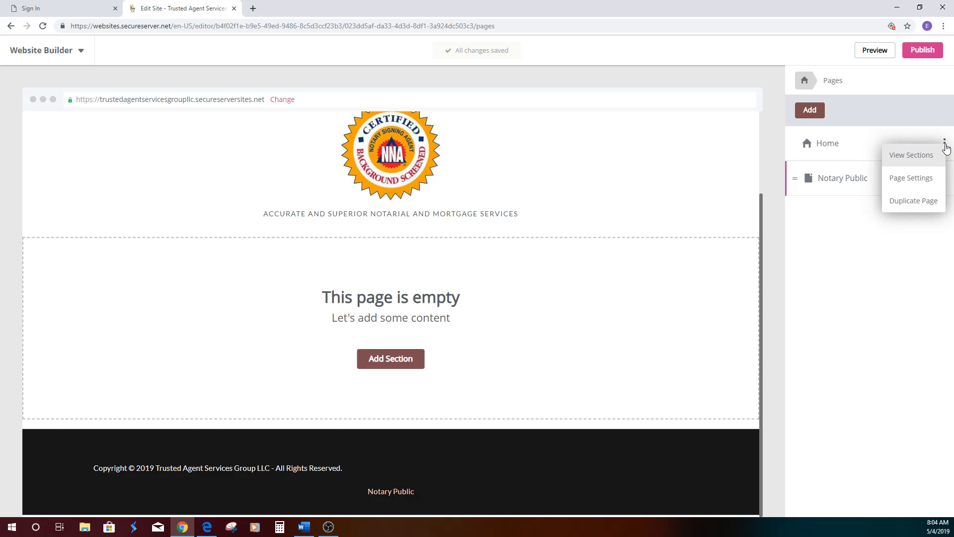
{"action": "left_click", "coordinate": [924, 182]}
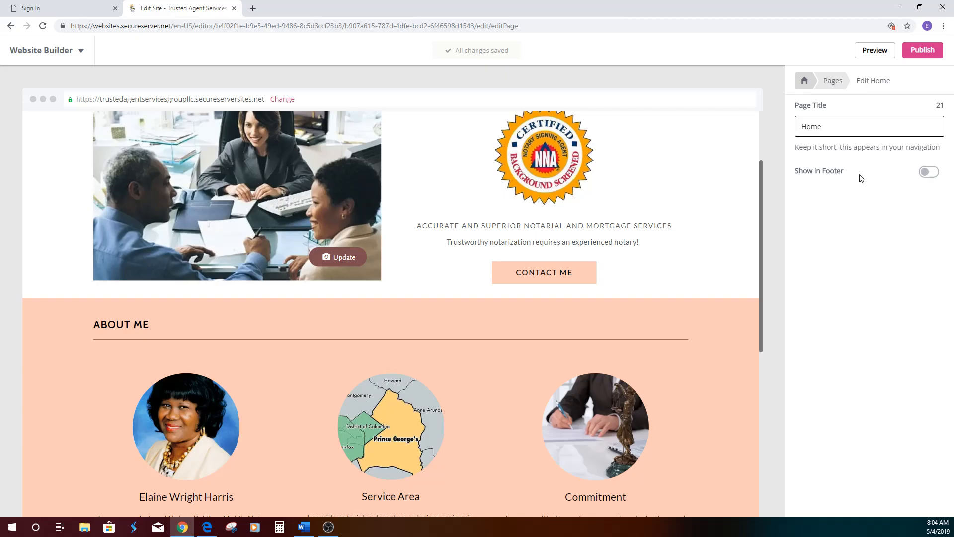
{"action": "left_click", "coordinate": [930, 172]}
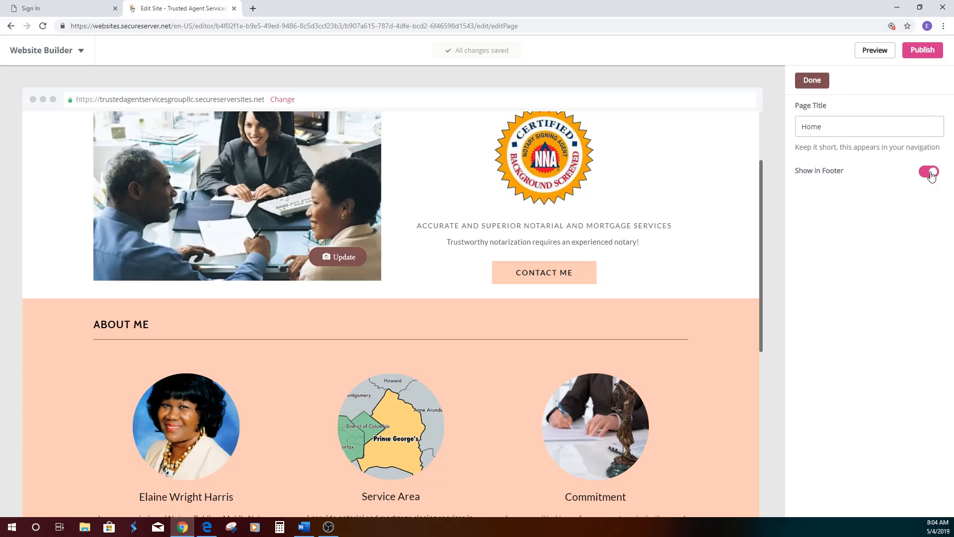
{"action": "left_click", "coordinate": [817, 84]}
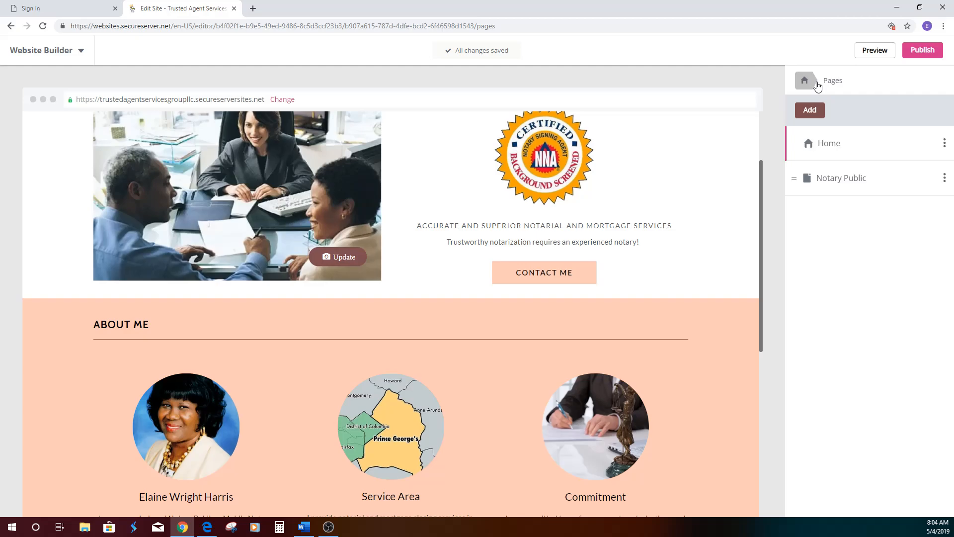
- Add the "Best for a long list of items" content section to the empty Notary Public page
{"action": "left_click", "coordinate": [846, 182]}
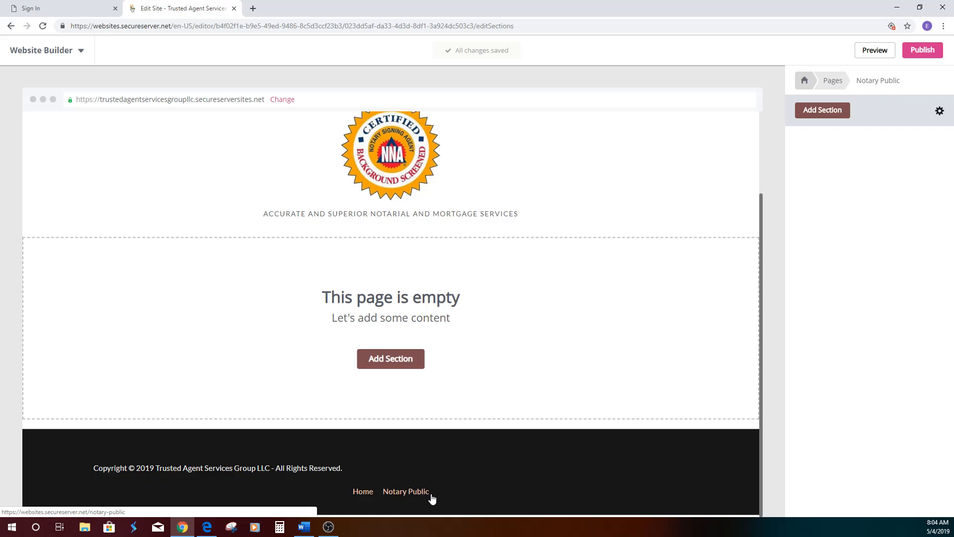
{"action": "left_click", "coordinate": [390, 362]}
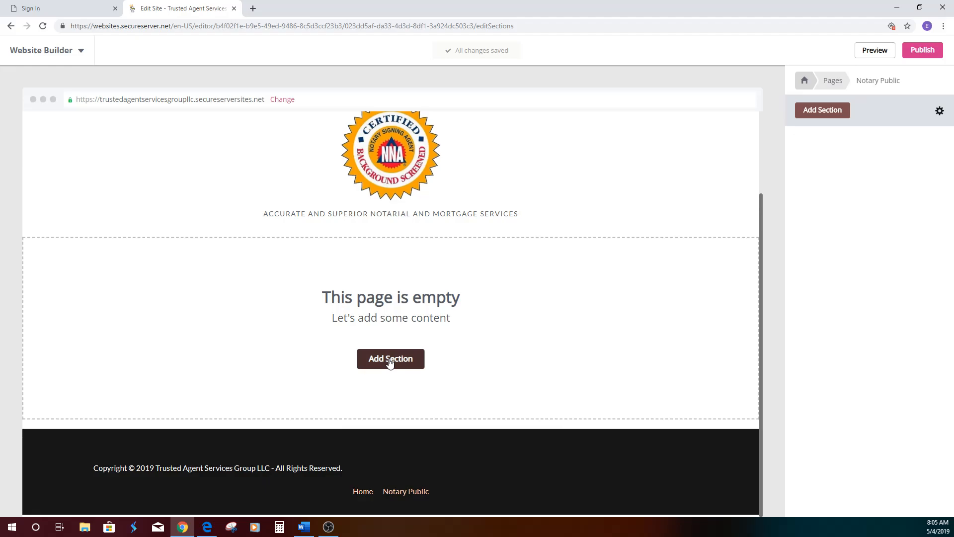
{"action": "left_click", "coordinate": [391, 360]}
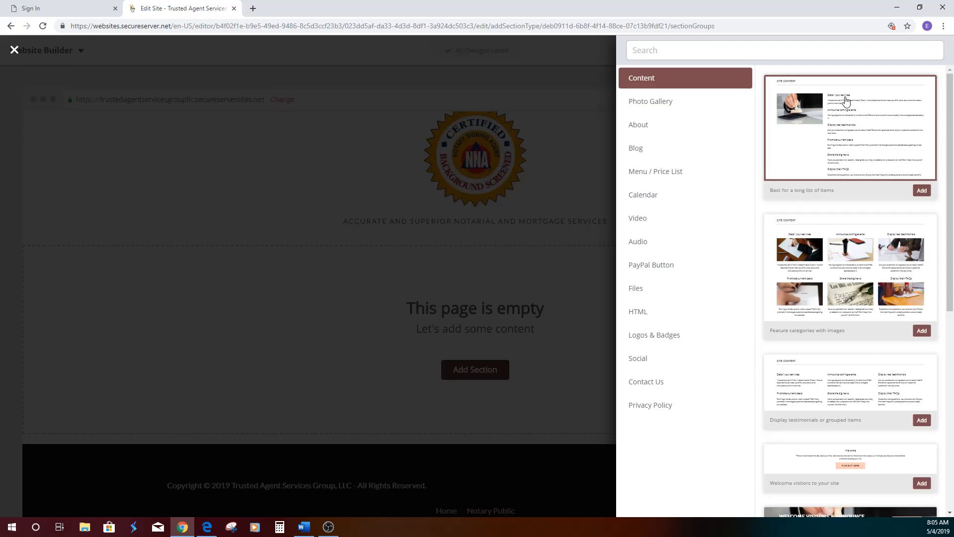
{"action": "left_click", "coordinate": [922, 191]}
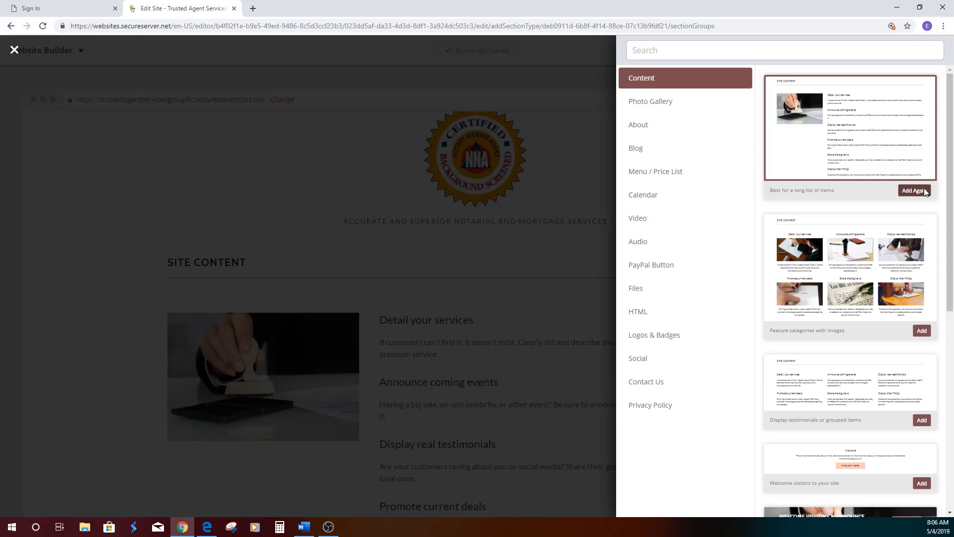
{"action": "left_click", "coordinate": [923, 189]}
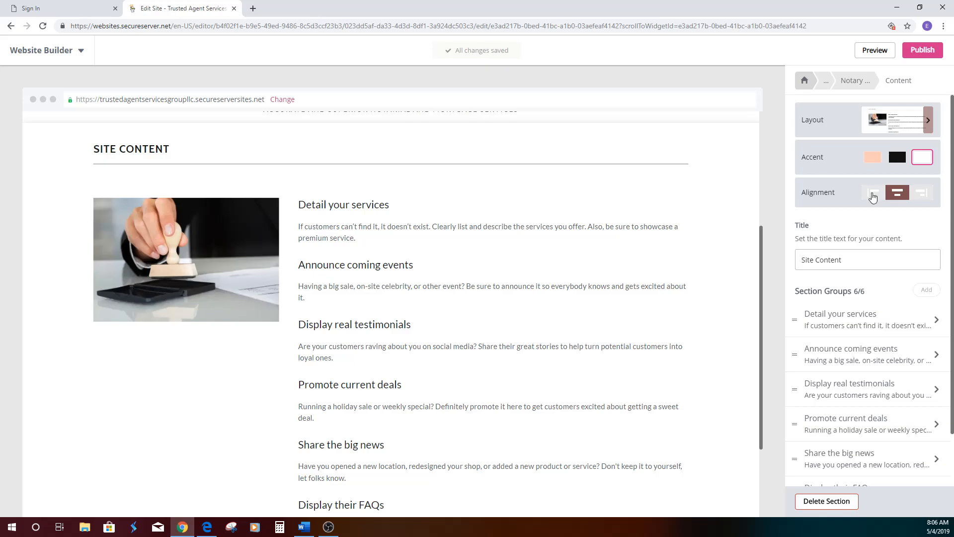
- Try the left, right and centre alignments on the new content section and set it to left
{"action": "left_click", "coordinate": [873, 198]}
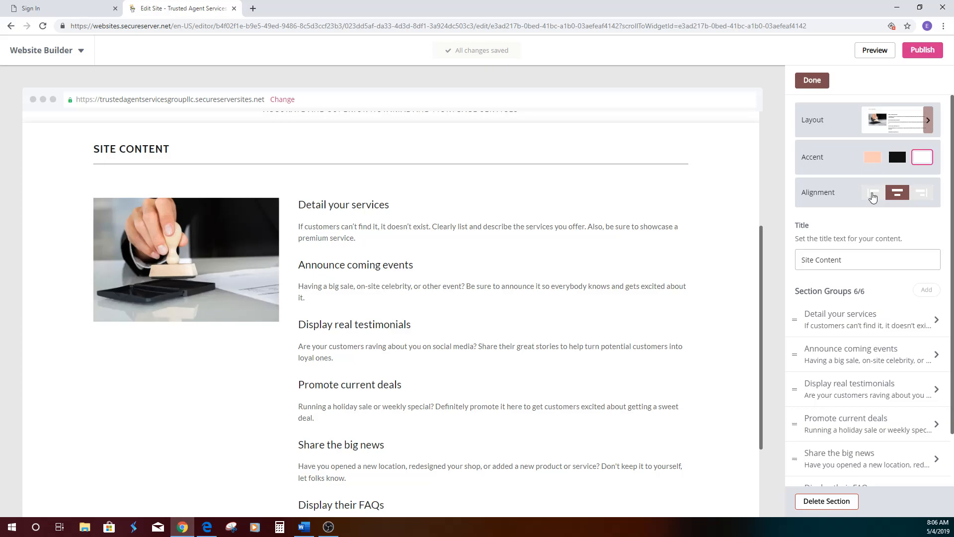
{"action": "left_click", "coordinate": [873, 197]}
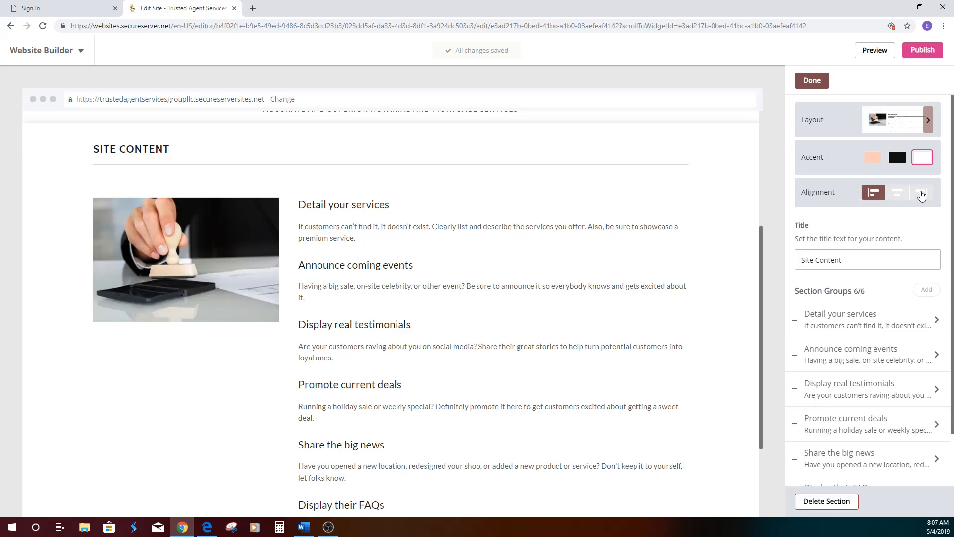
{"action": "left_click", "coordinate": [921, 196]}
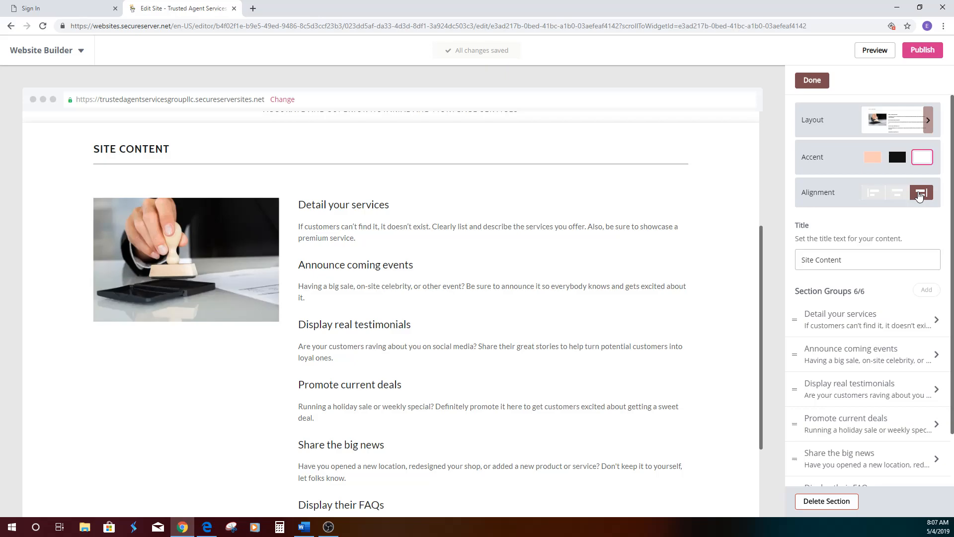
{"action": "left_click", "coordinate": [897, 195]}
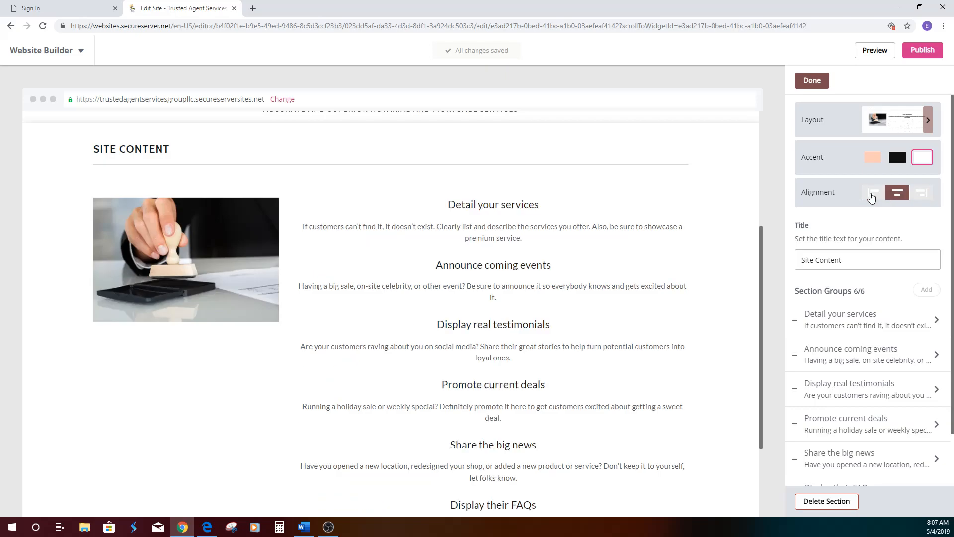
{"action": "left_click", "coordinate": [871, 198]}
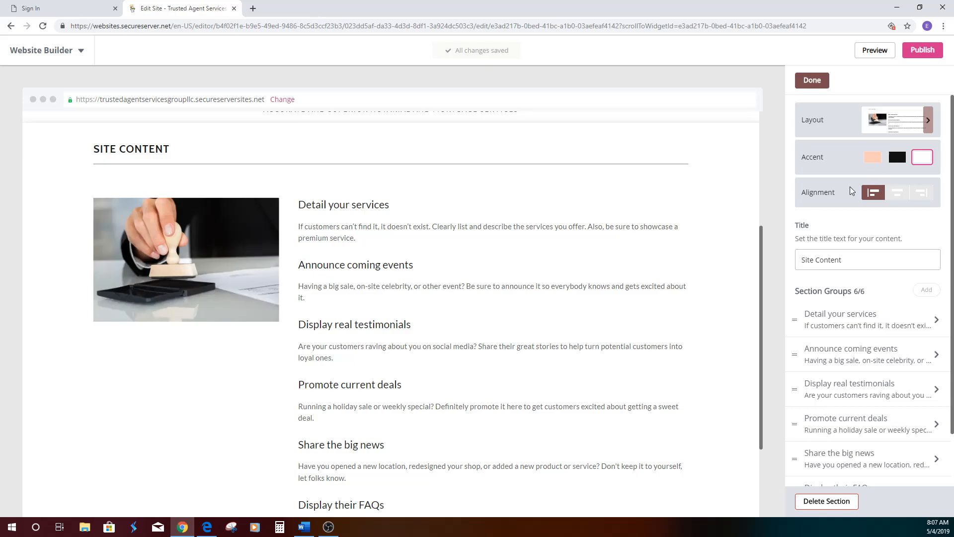
- Replace the content section's title with "Notary Public"
{"action": "left_click_drag", "start_coordinate": [848, 260], "coordinate": [768, 256]}
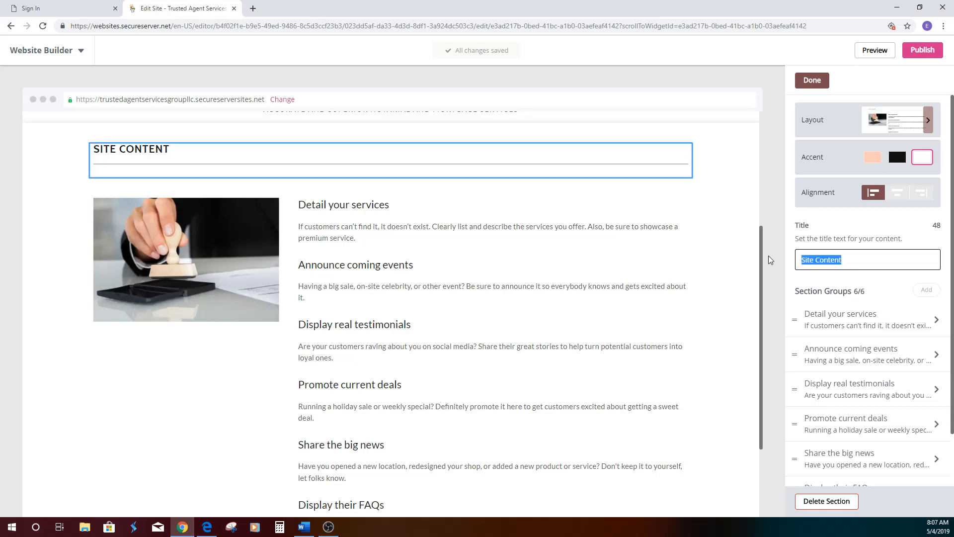
{"action": "type", "text": "Nota"}
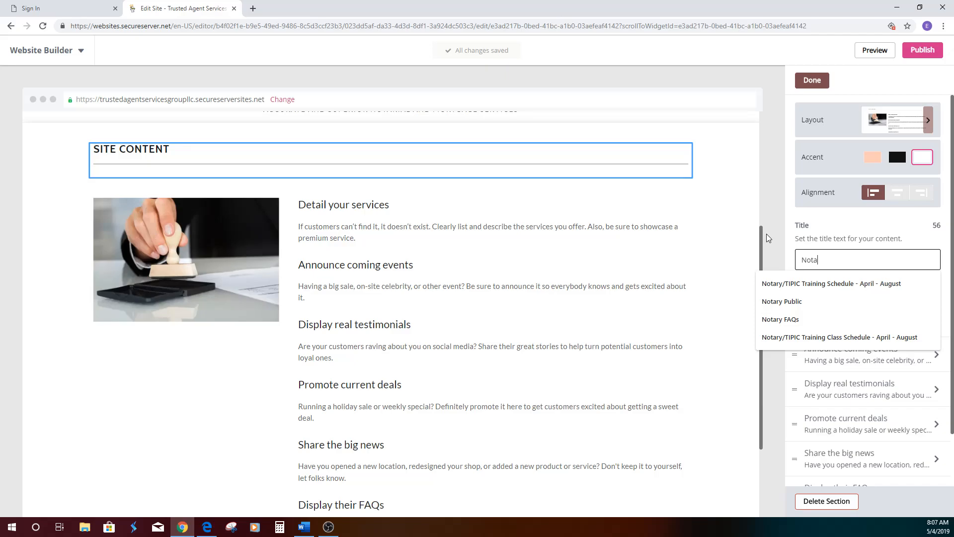
{"action": "left_click", "coordinate": [791, 301]}
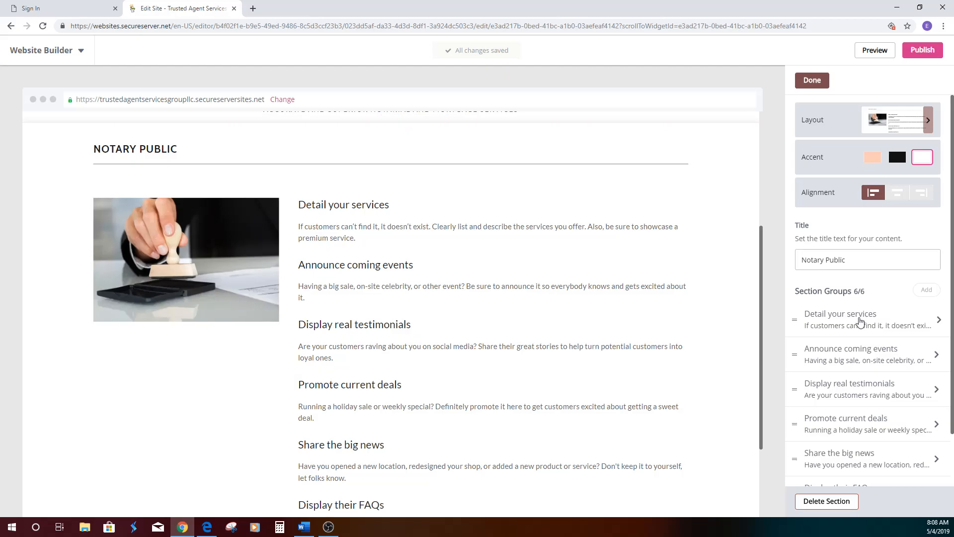
{"action": "left_click", "coordinate": [861, 322]}
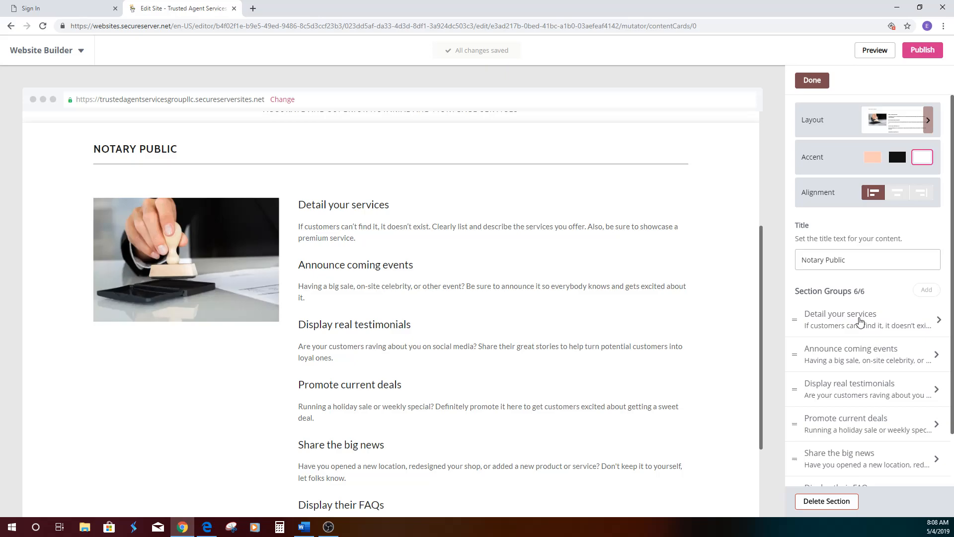
{"action": "left_click", "coordinate": [861, 322]}
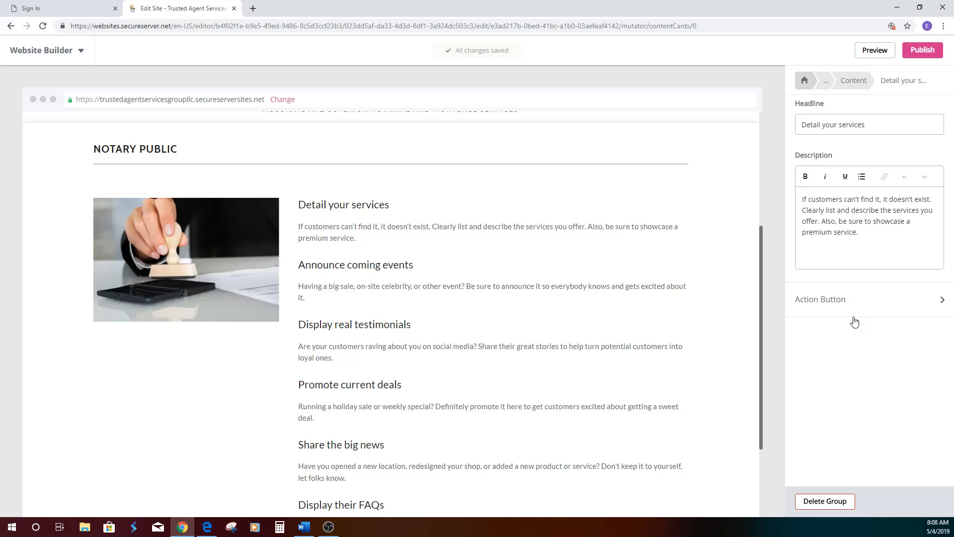
{"action": "left_click", "coordinate": [860, 84]}
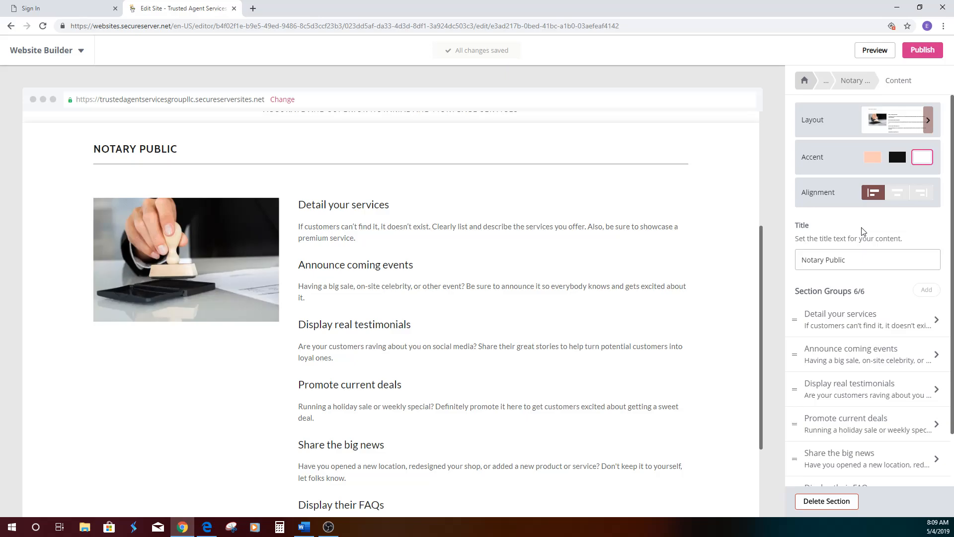
- Set the first group's headline to "What Is A Notary Public?" and replace its description with the National Notary Association's definition of a notary public
{"action": "left_click", "coordinate": [838, 318]}
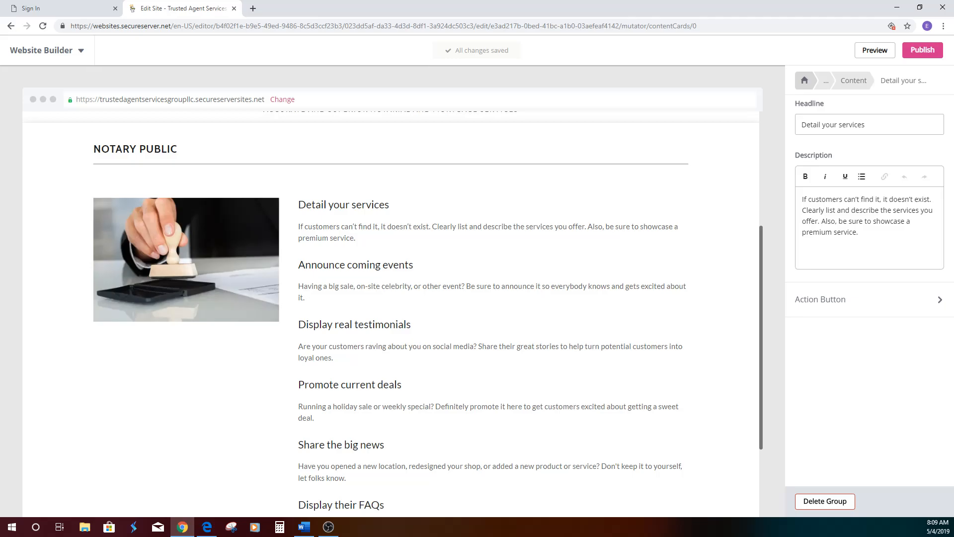
{"action": "type", "text": "What Is A Notary Public?"}
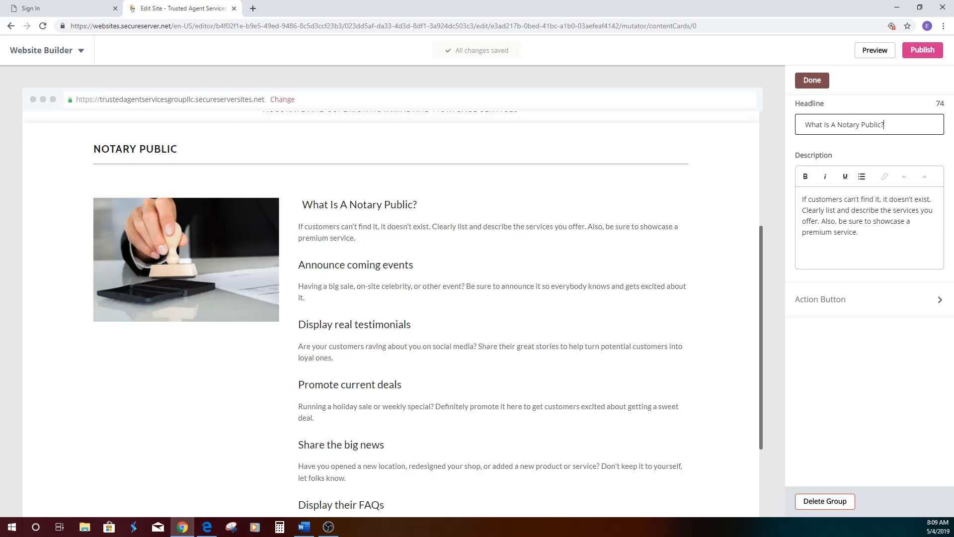
{"action": "key", "text": "alt+Tab"}
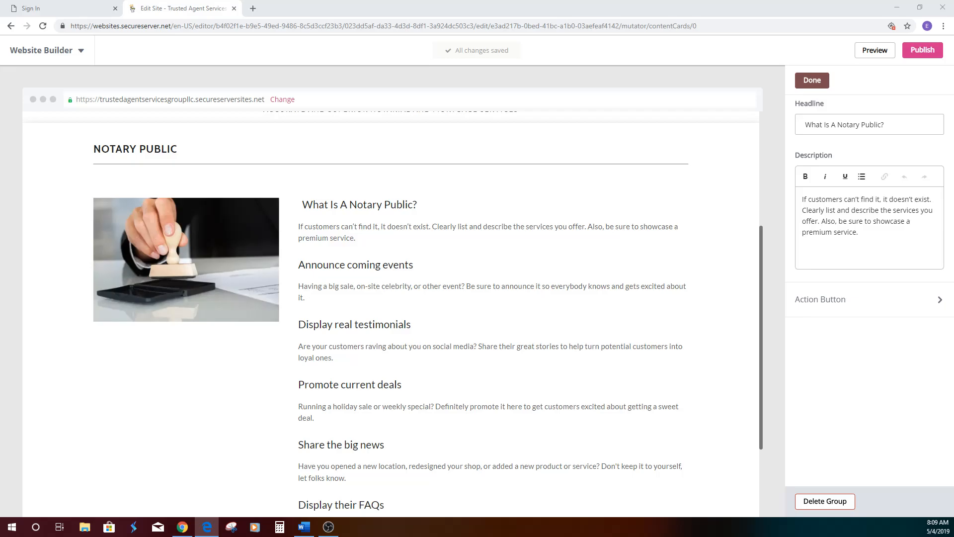
{"action": "left_click", "coordinate": [799, 204]}
{"action": "key", "text": "ctrl+a"}
{"action": "key", "text": "ctrl+v"}
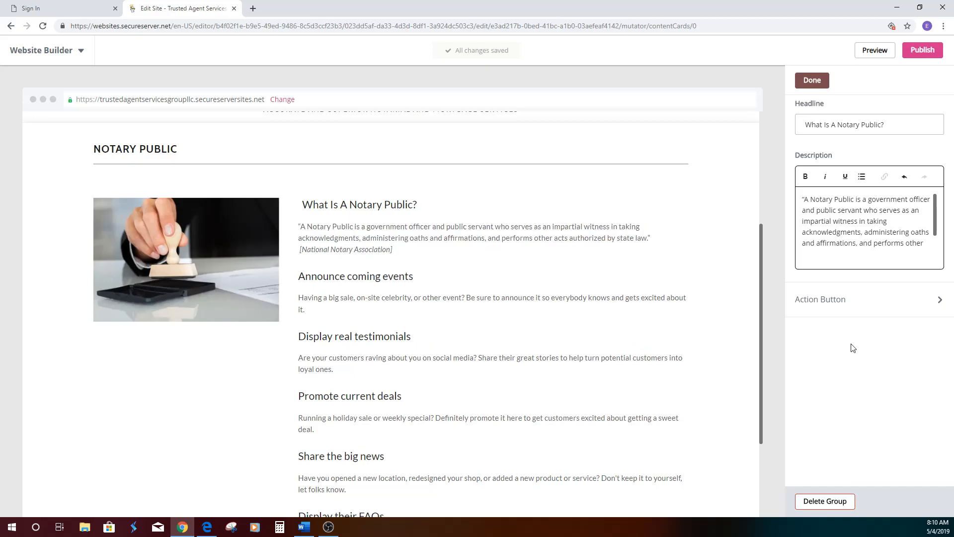
{"action": "left_click", "coordinate": [815, 82]}
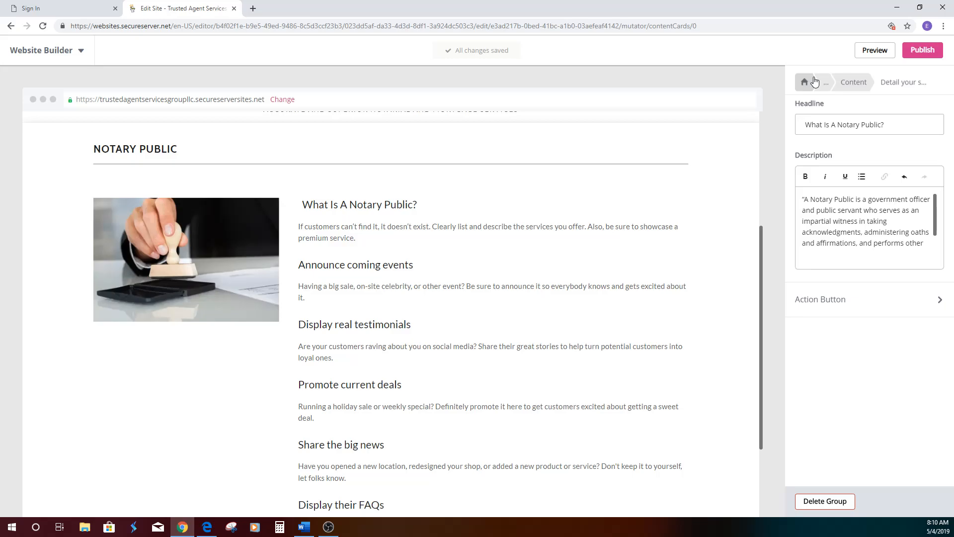
{"action": "left_click", "coordinate": [814, 81]}
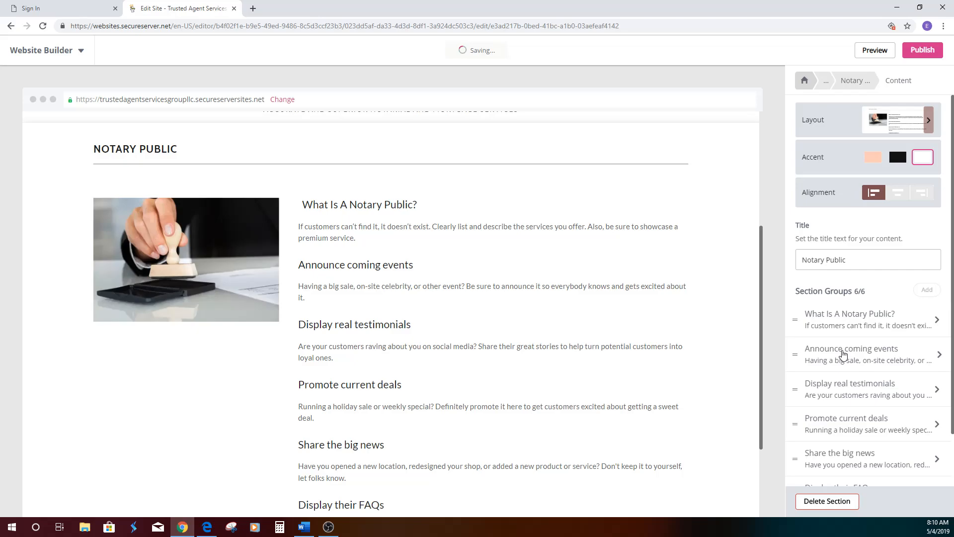
- Set the second group's headline to "Commissioned/Membership" and replace its description with bullets "Commissioned in the state of Maryland" and "Member of the National Notary Association"
{"action": "left_click", "coordinate": [843, 354]}
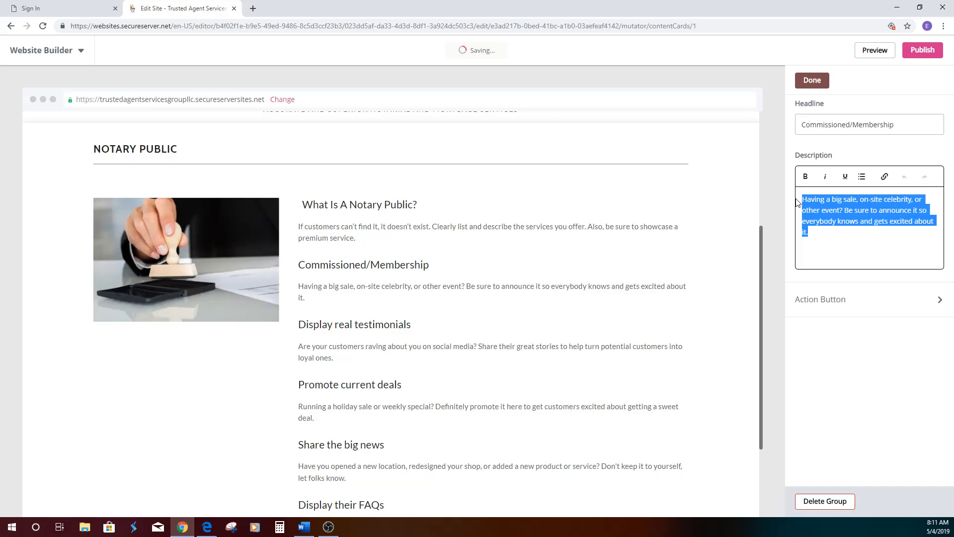
{"action": "type", "text": "Commissioned in the state of Maryland and the District of Columbia Member of the National Notary Association"}
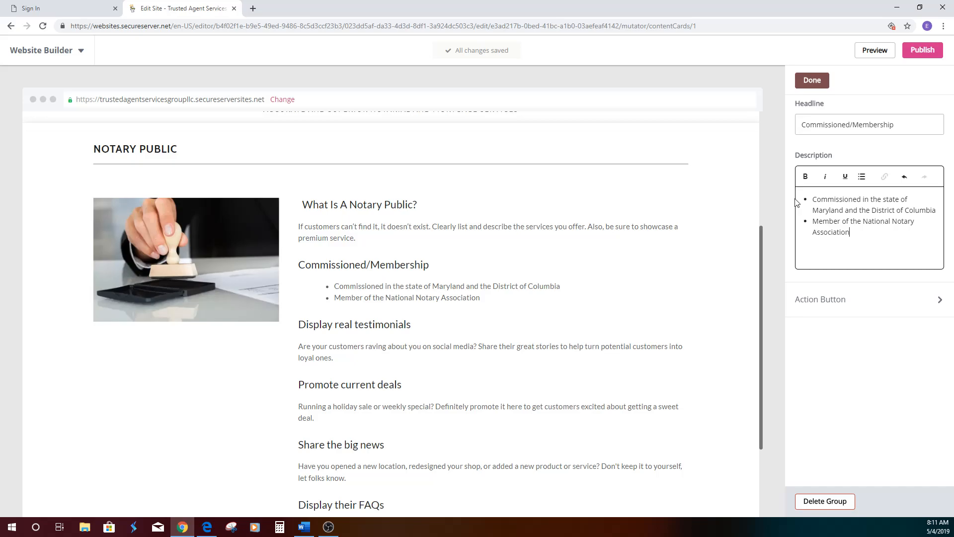
{"action": "key", "text": "ctrl+z"}
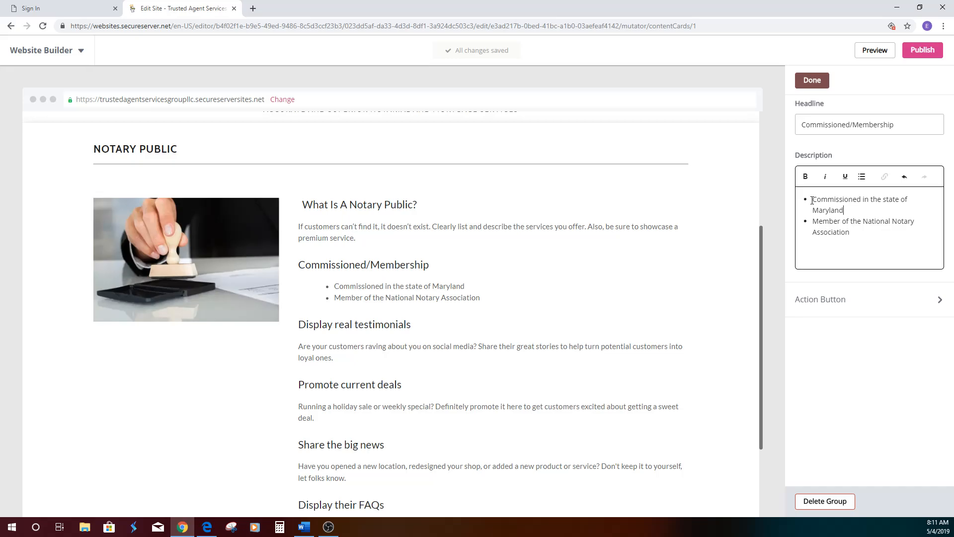
- Remove and reapply the bulleted list formatting on the Commissioned/Membership description, and finish editing the group
{"action": "key", "text": "ctrl+z"}
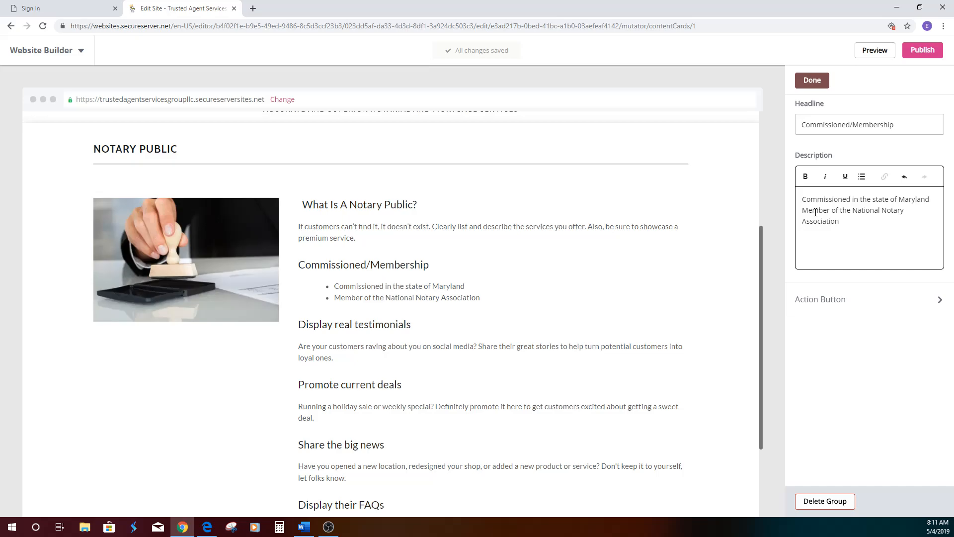
{"action": "left_click", "coordinate": [803, 200]}
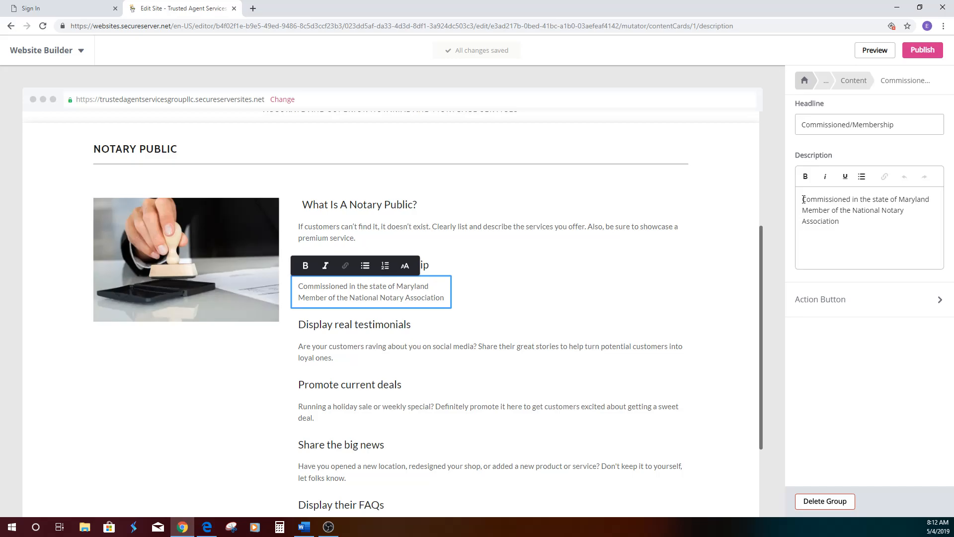
{"action": "left_click", "coordinate": [804, 199]}
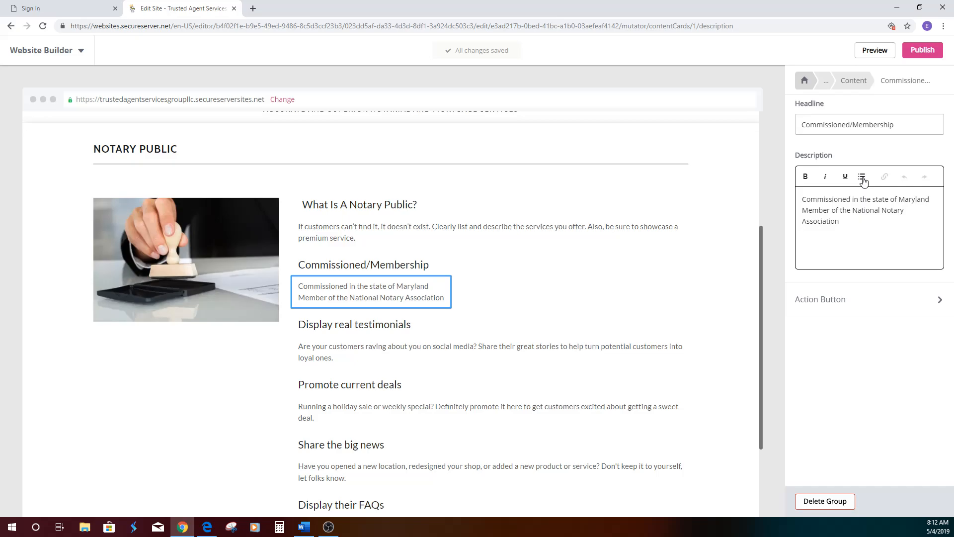
{"action": "left_click", "coordinate": [863, 177]}
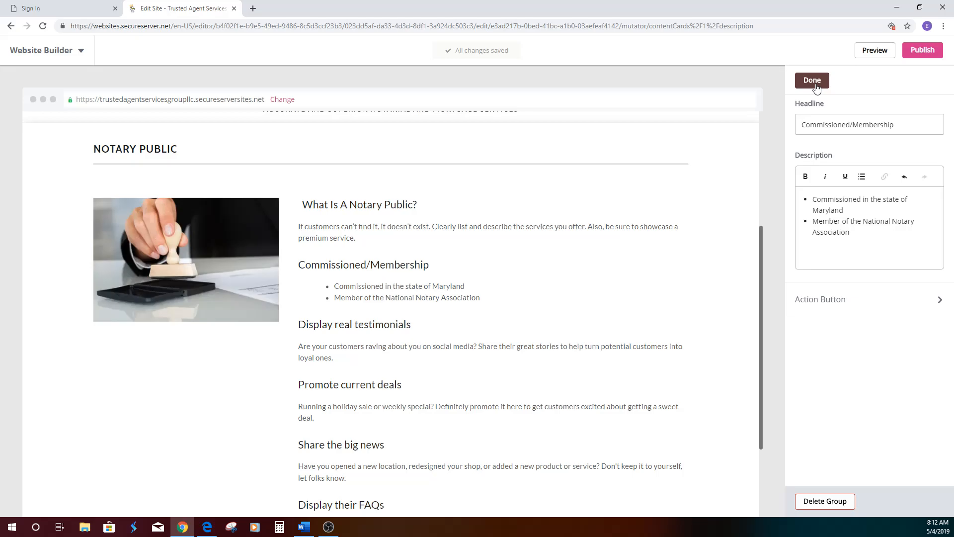
{"action": "left_click", "coordinate": [816, 84]}
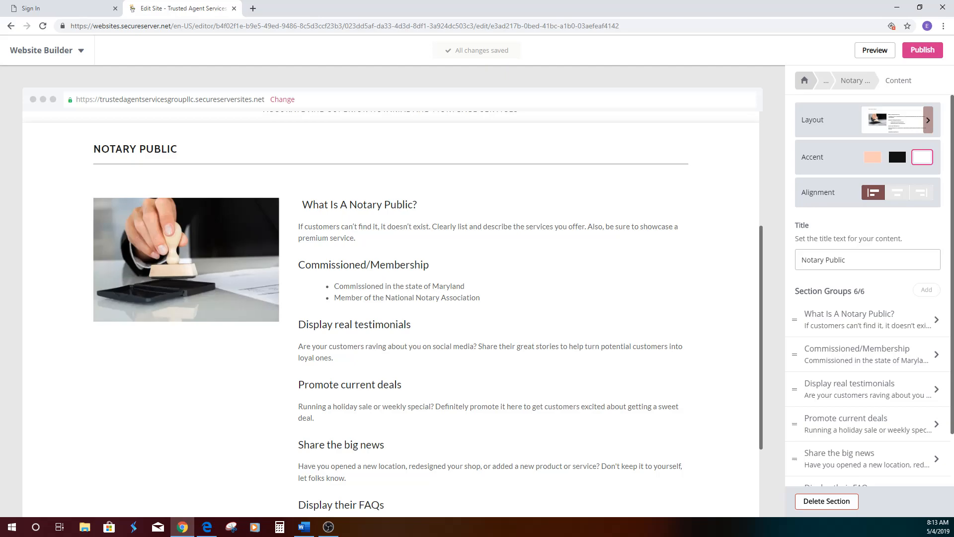
- Set the third group's headline to "Coverage Area/Fee Schedule" and replace its description with the Prince Georges County coverage and Maryland-regulated fee bullets
{"action": "left_click", "coordinate": [855, 389]}
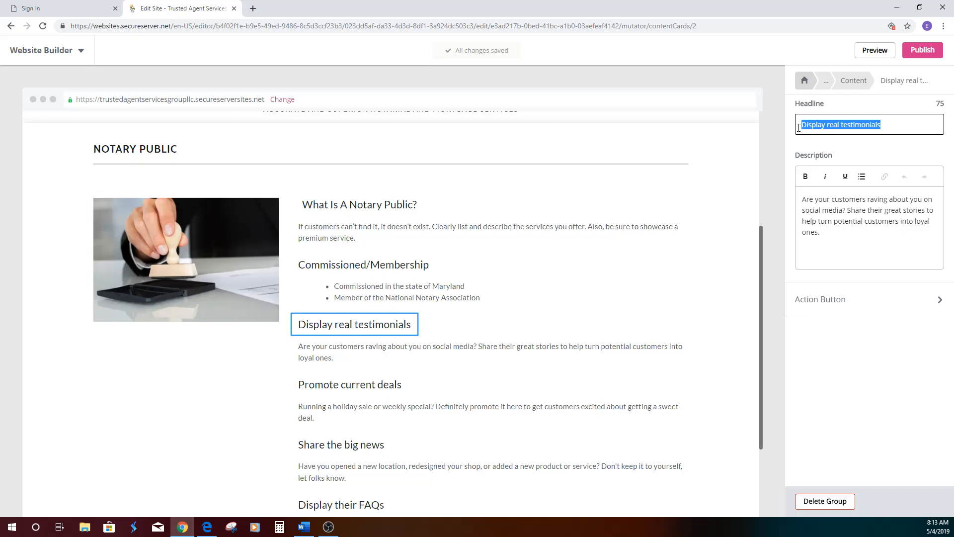
{"action": "type", "text": "Coverage Area/Fee Schedule"}
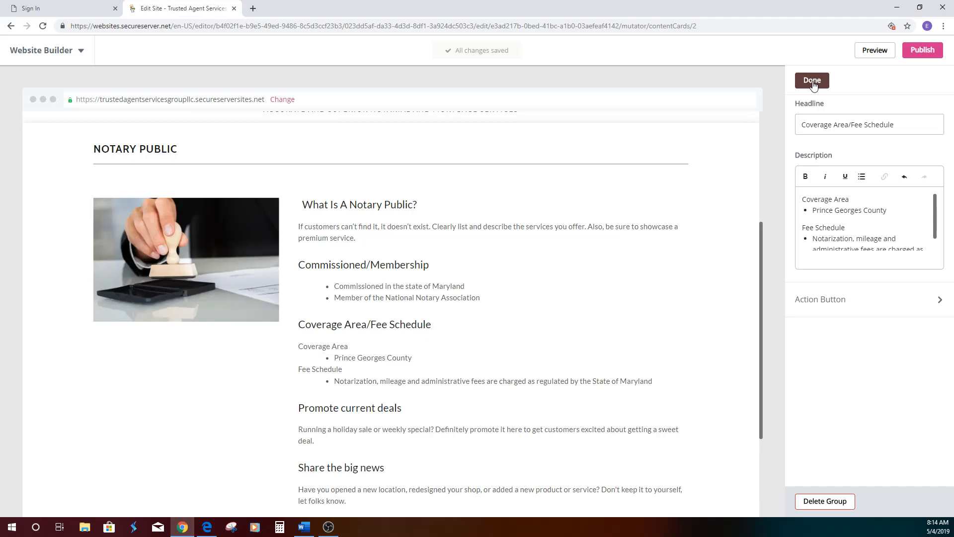
{"action": "left_click", "coordinate": [812, 82]}
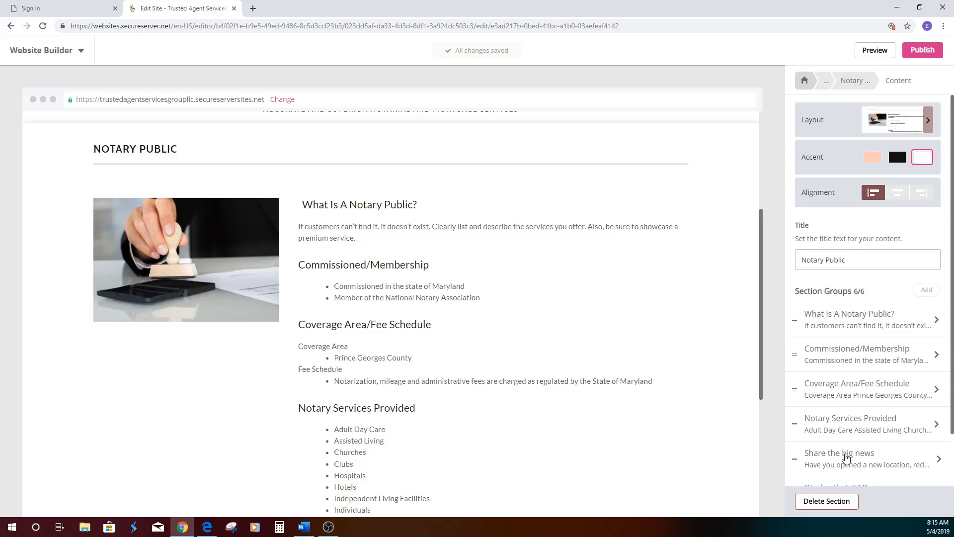
- Set the fifth group's headline to "Document Experience" with a bulleted list from Acknowledgments to School Permission Statements, and delete the "Display their FAQs" group
{"action": "left_click", "coordinate": [846, 458]}
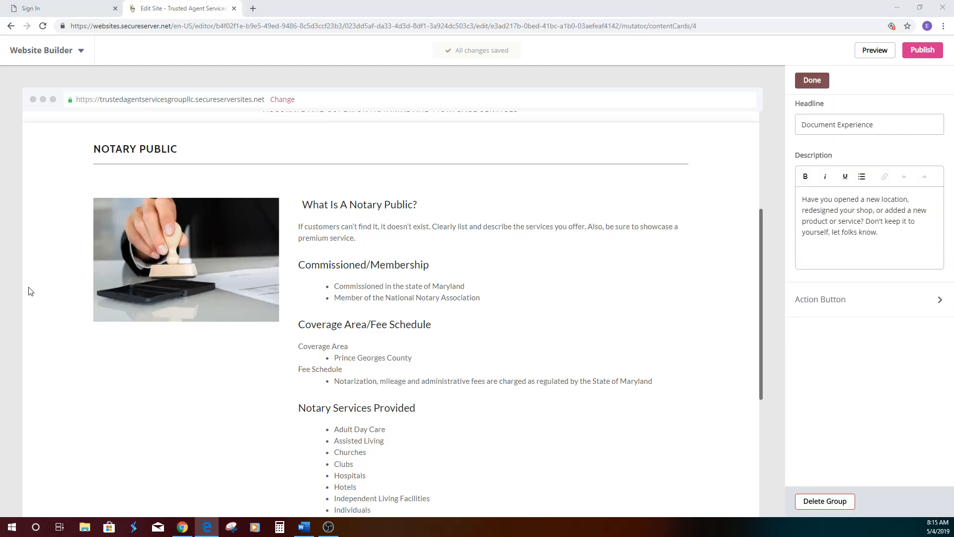
{"action": "left_click", "coordinate": [853, 225]}
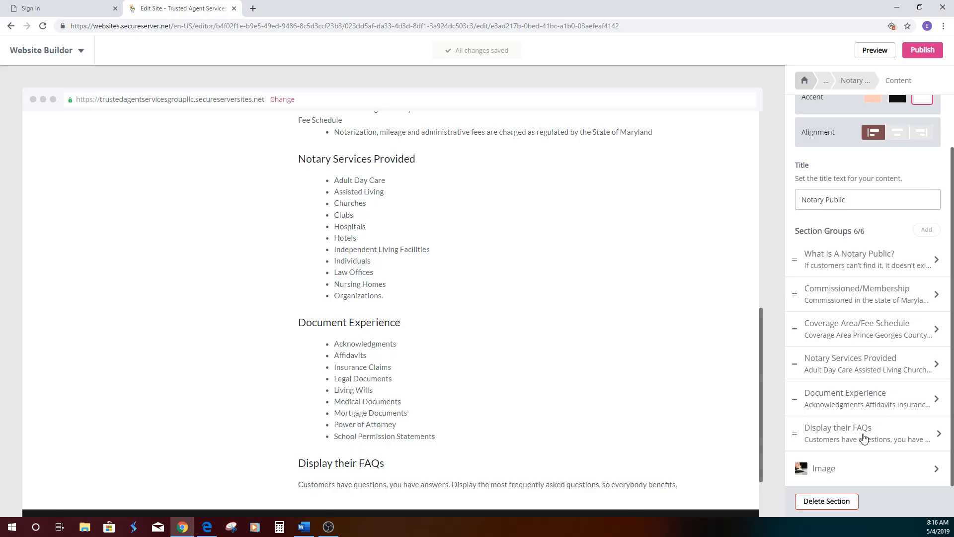
{"action": "left_click", "coordinate": [864, 438]}
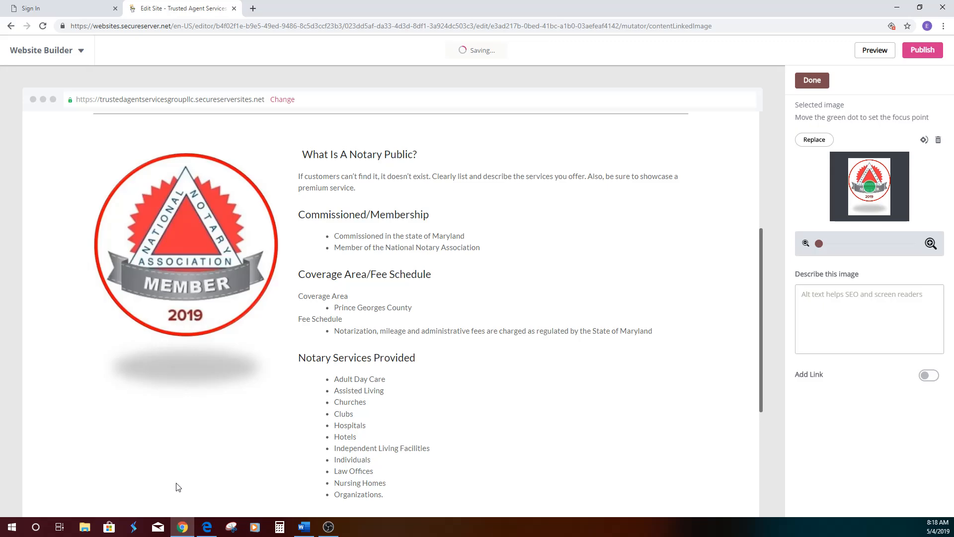
- Add a section titled "What The Public Can Expect When Having Documents Notarized" and replace its description with bullets on signer identification, notarial records and certification
{"action": "scroll", "coordinate": [390, 431], "scroll_direction": "down", "scroll_amount": 5}
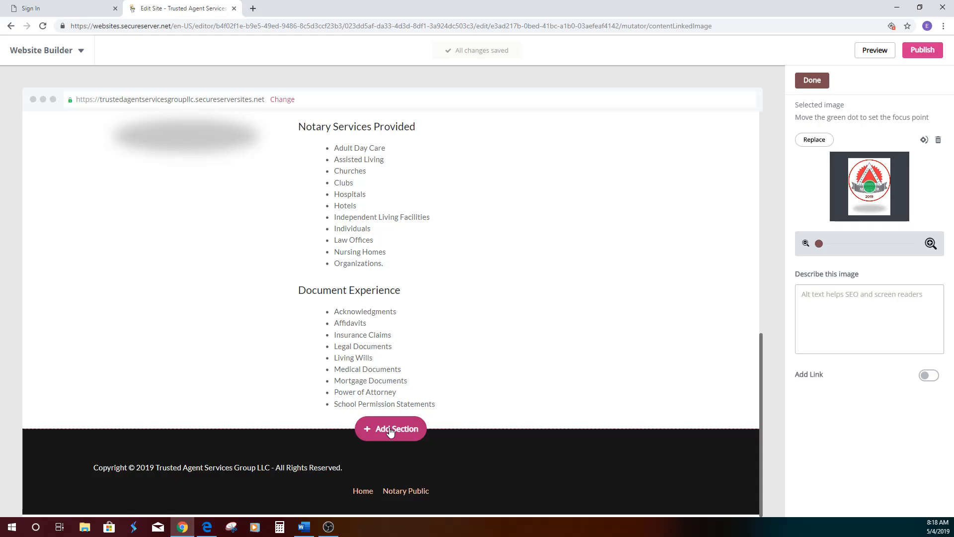
{"action": "left_click", "coordinate": [391, 431]}
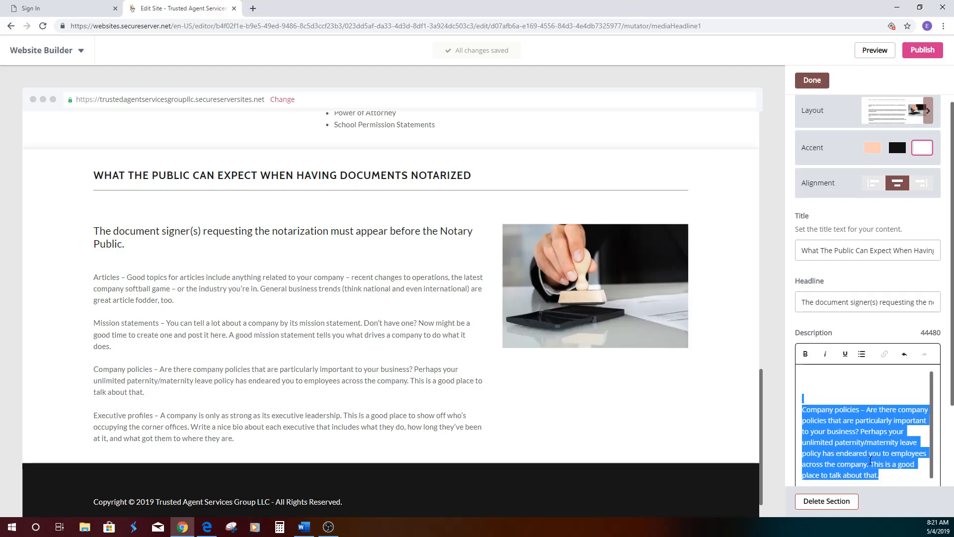
{"action": "key", "text": "BackSpace"}
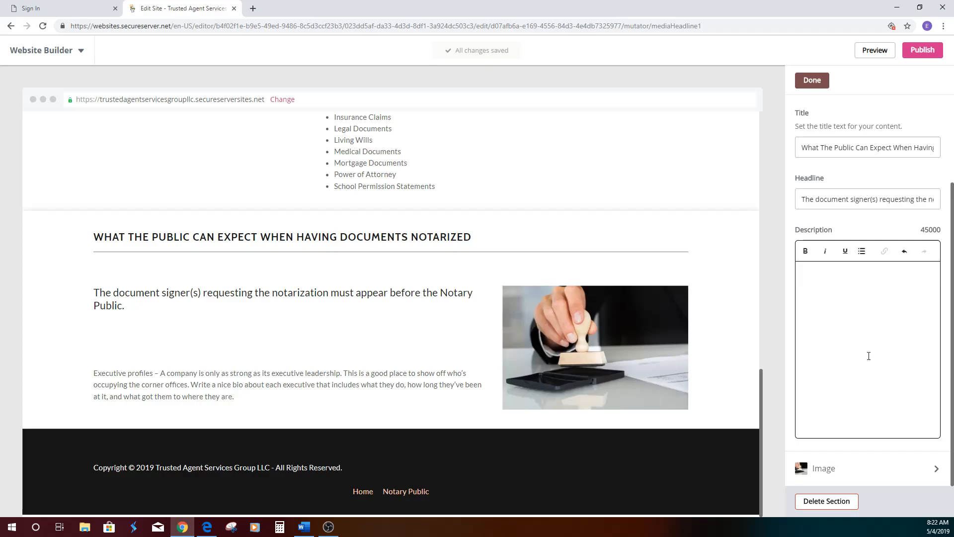
{"action": "type", "text": "The signer must present acceptable primary identification, e.g., driver's license, state identification card or passport. The Notary Public assesses competency and willingness of the signer. The Notary Public will record the details of the notarization, e.g. date and time of notarization, type of notarial act performed, description of the document, method of identifying the signer and obtain the signer's signature in the Notary's fair register or journal. Depending upon the type of notarization performed, the Notary may witness the signer's signature, ask the document signer to acknowledge that he/she signed the document willingly or administer an oath or affirmation to the signer. The Notary completes the notary certification by dating, signing, writing the notary commission expiration date, and placing the notary seal on the document."}
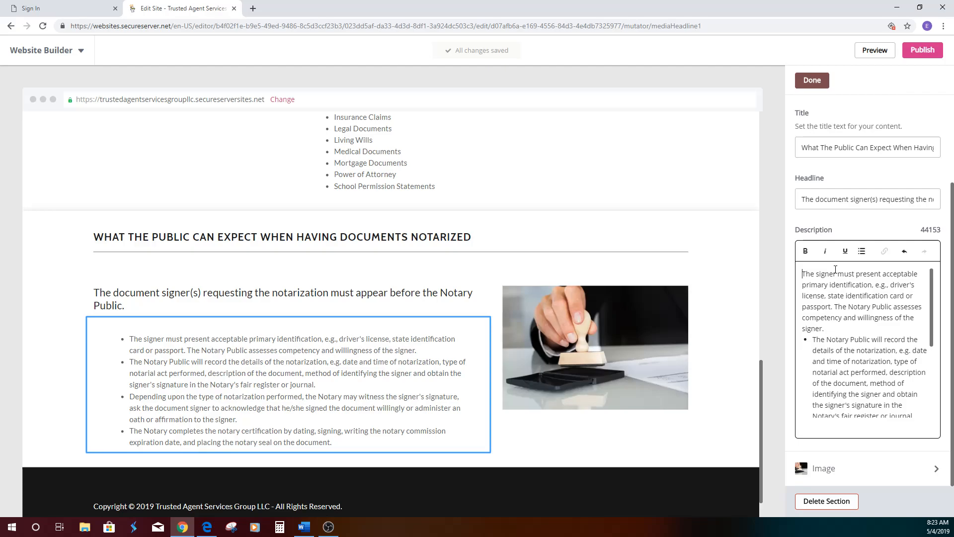
{"action": "key", "text": "BackSpace"}
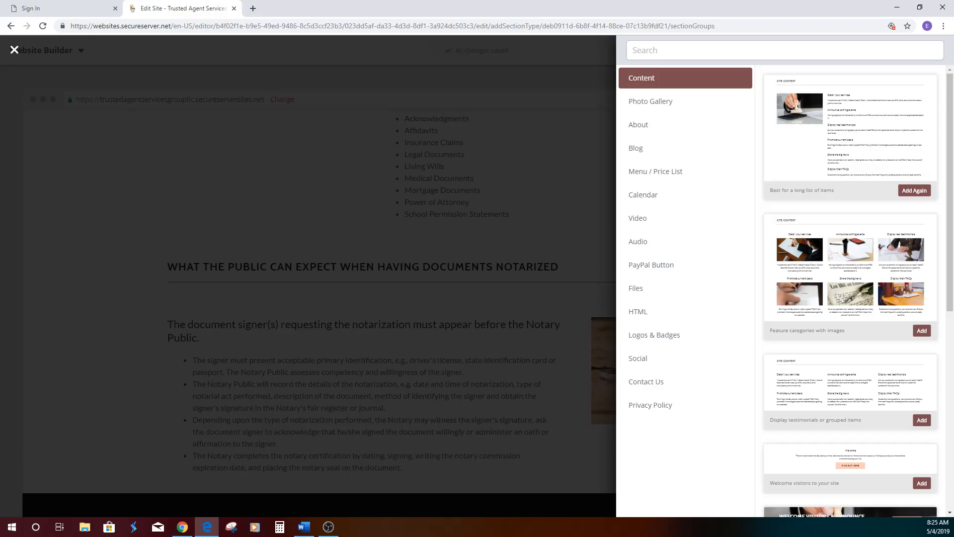
- Add a Privacy Policy section about protecting personal information and move it below the other sections of the Notary Public page
{"action": "left_click", "coordinate": [650, 404]}
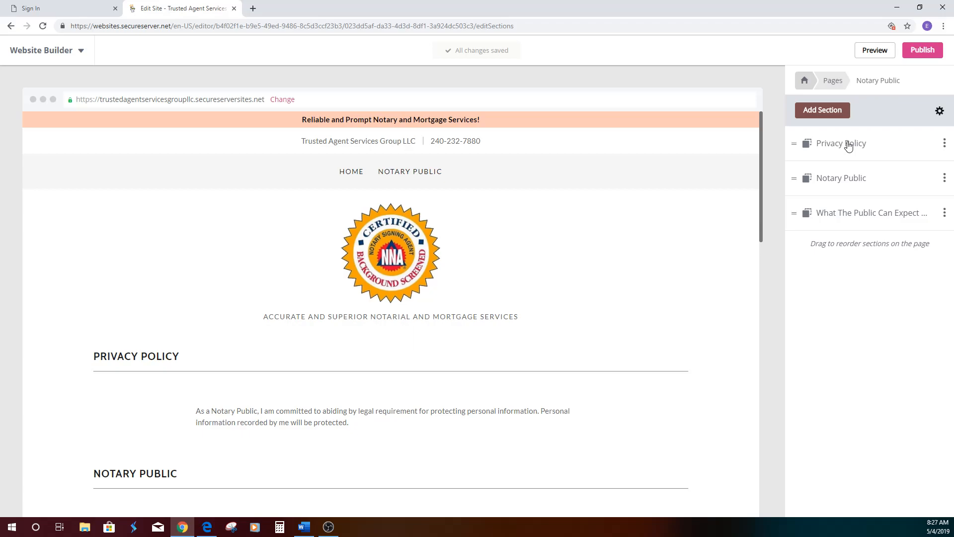
{"action": "left_click_drag", "start_coordinate": [848, 145], "coordinate": [845, 216]}
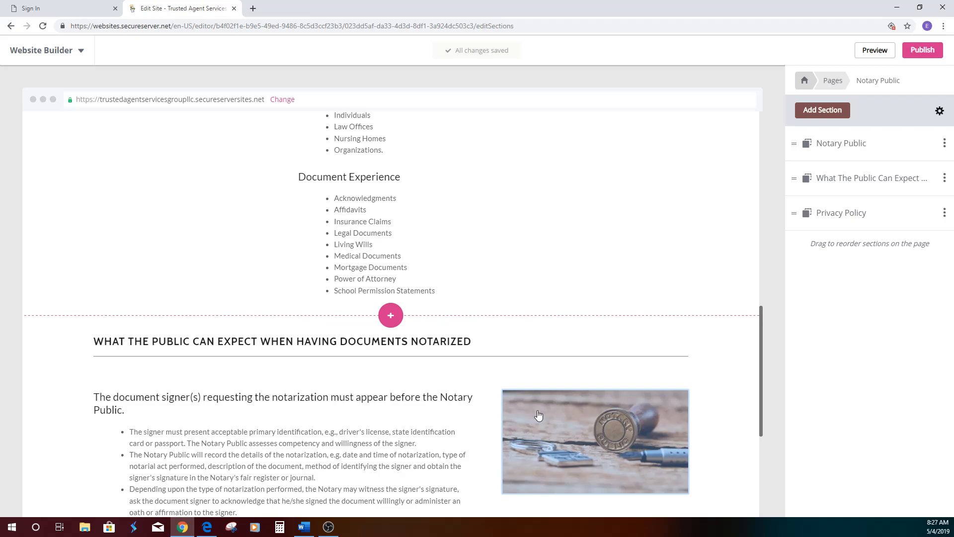
- Set the page header's accent to peach and preview the website
{"action": "scroll", "coordinate": [539, 415], "scroll_direction": "up", "scroll_amount": 12}
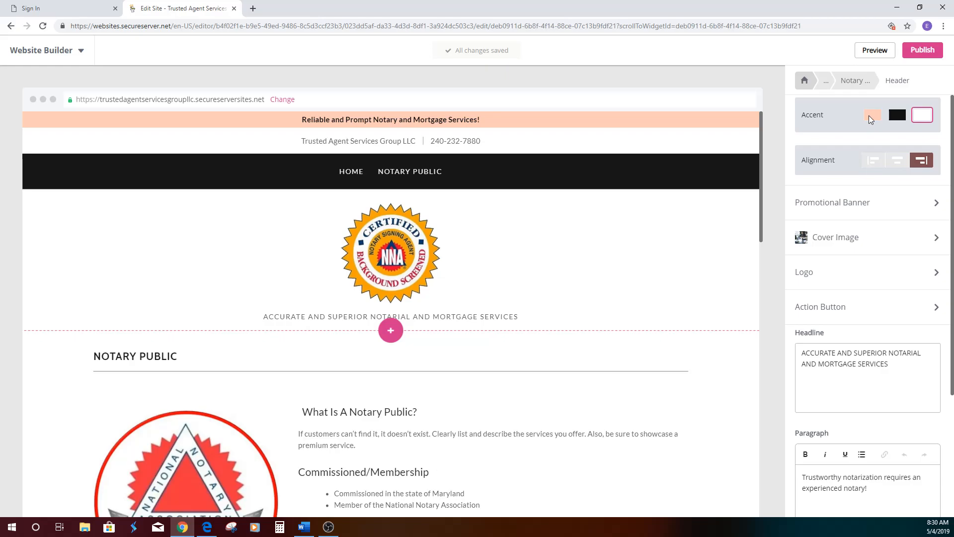
{"action": "left_click", "coordinate": [875, 50]}
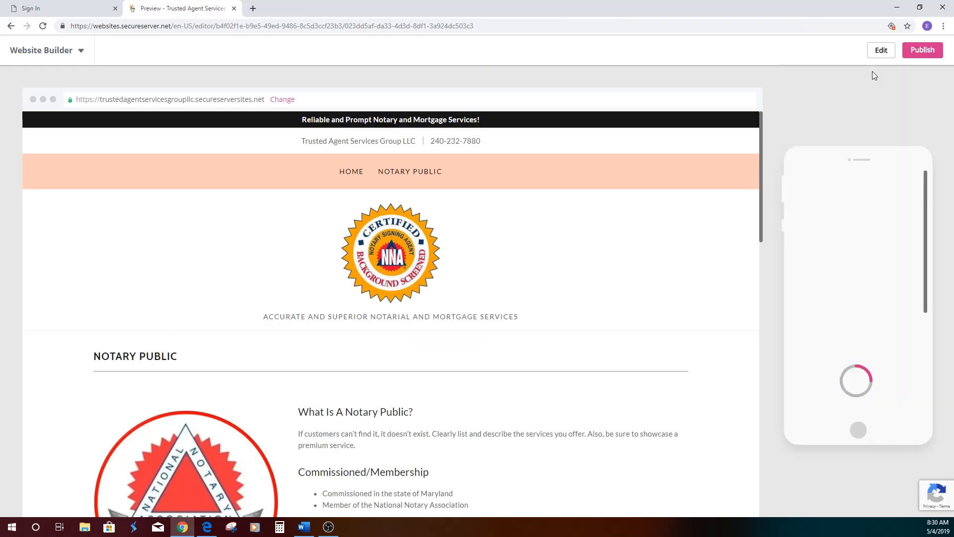